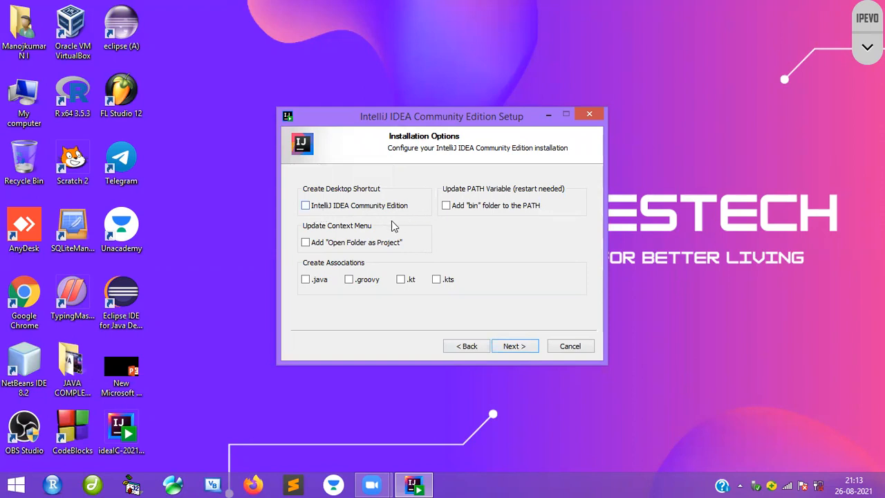
Enable the desktop shortcut, "bin" folder on the PATH, "Open Folder as Project", and the .java and .kt associations in the installation options.
click(306, 279)
click(403, 282)
click(306, 243)
click(449, 209)
click(307, 206)
click(513, 347)
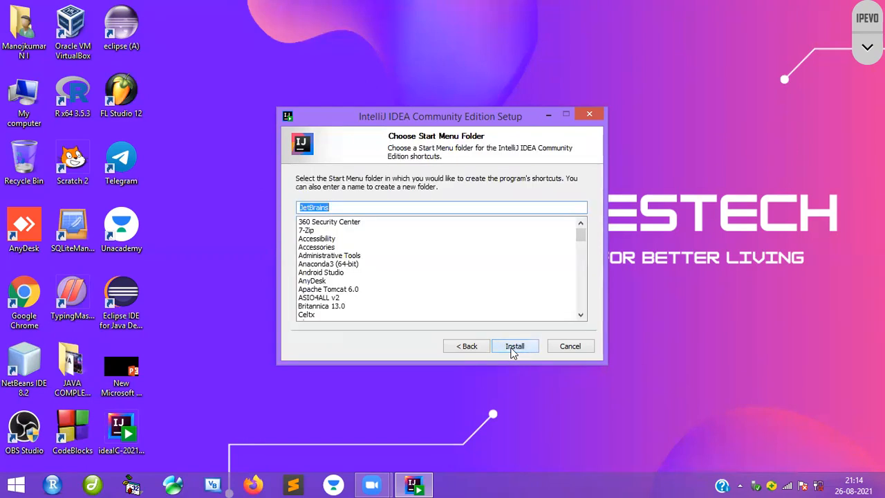
Install with the JetBrains Start Menu folder and finish the setup with the option to reboot manually later.
click(515, 346)
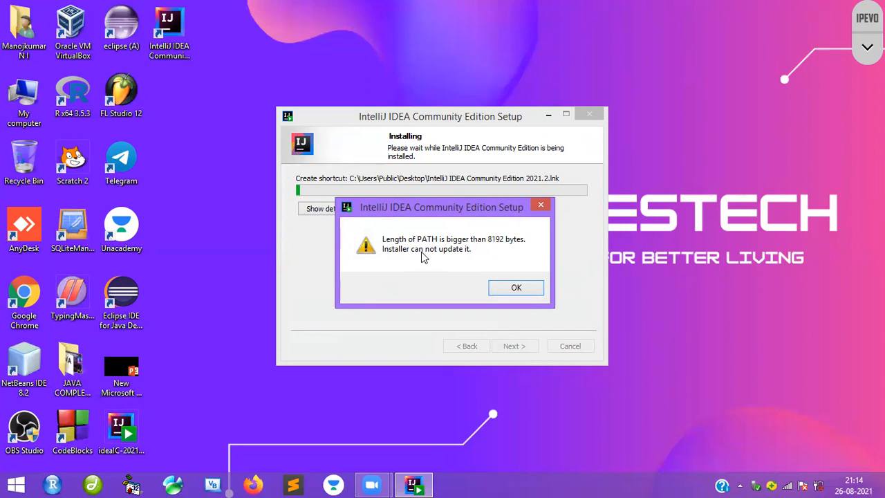
click(515, 289)
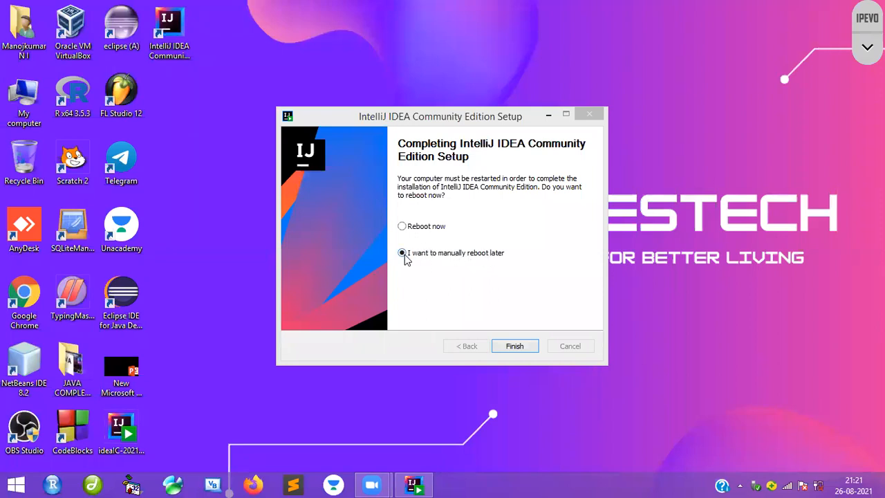
click(524, 348)
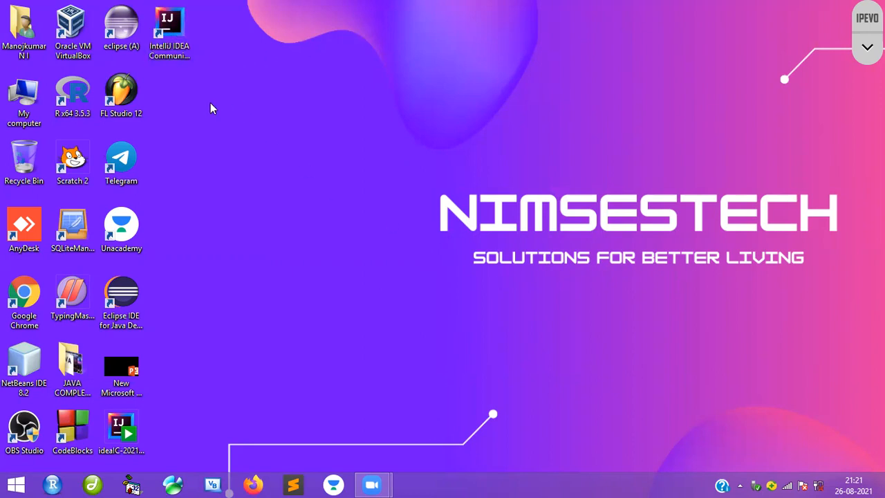
Launch IntelliJ IDEA Community Edition from its desktop shortcut.
double_click(170, 26)
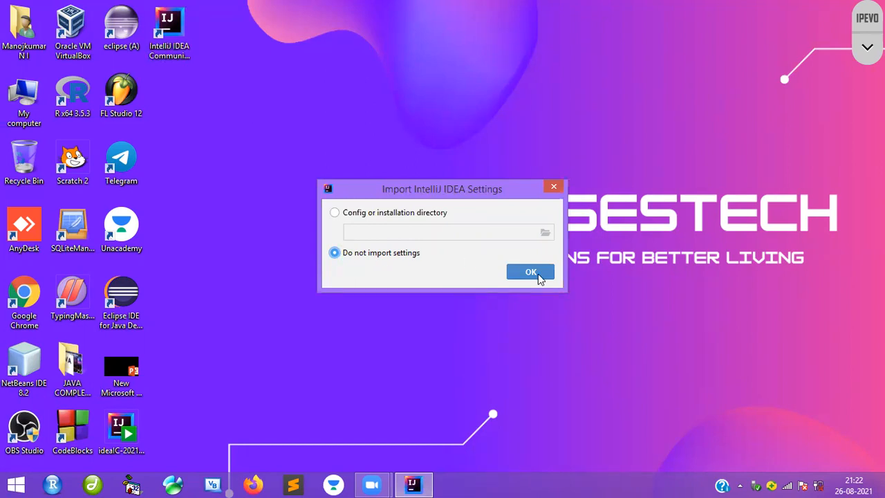
click(334, 212)
click(541, 235)
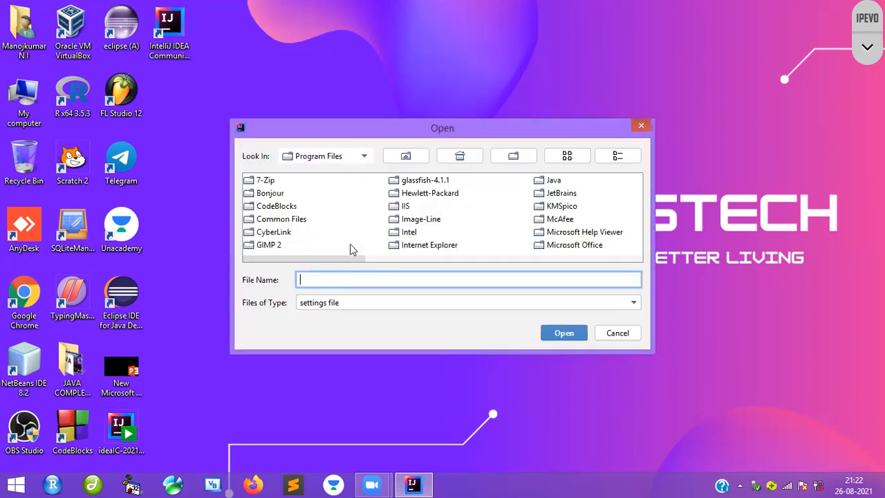
click(616, 333)
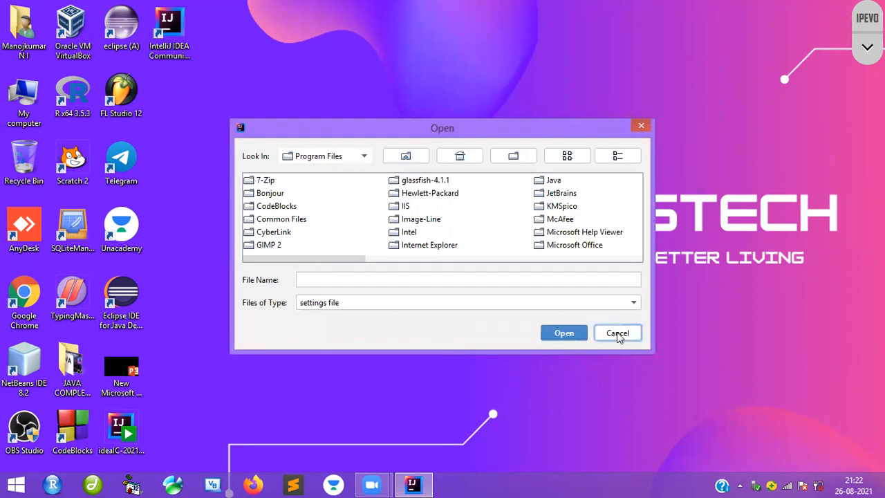
Start IntelliJ IDEA without importing settings and maximize the welcome window.
click(336, 253)
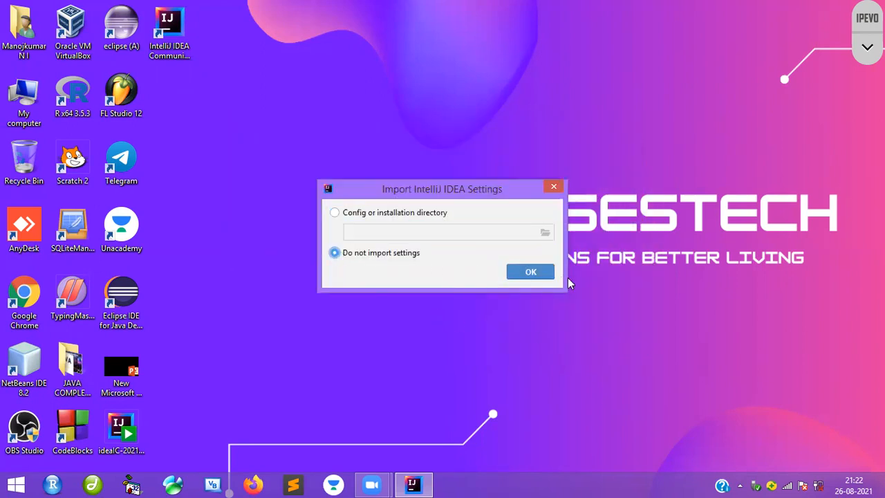
click(530, 273)
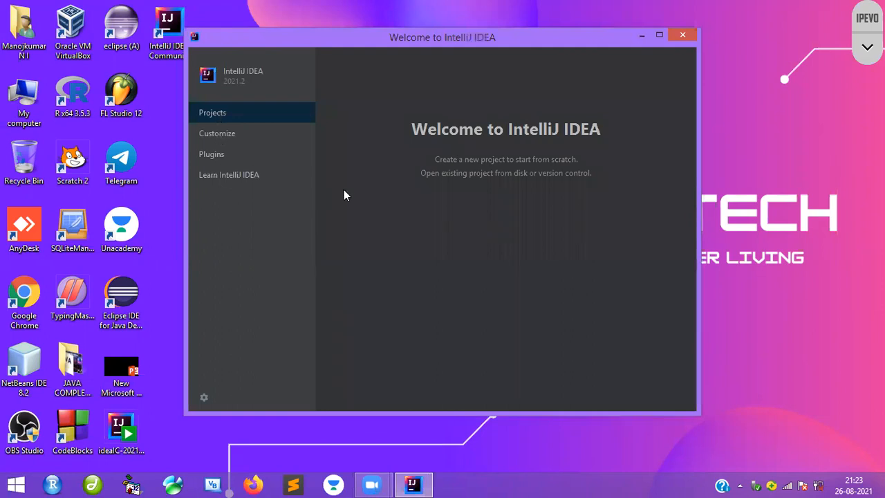
click(658, 35)
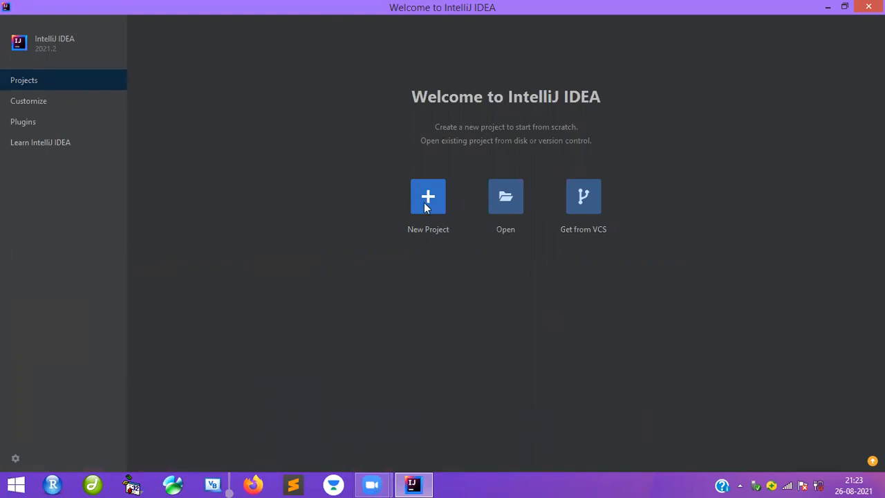
Set up a new Java project with SDK 11, without additional libraries or a project template.
click(427, 199)
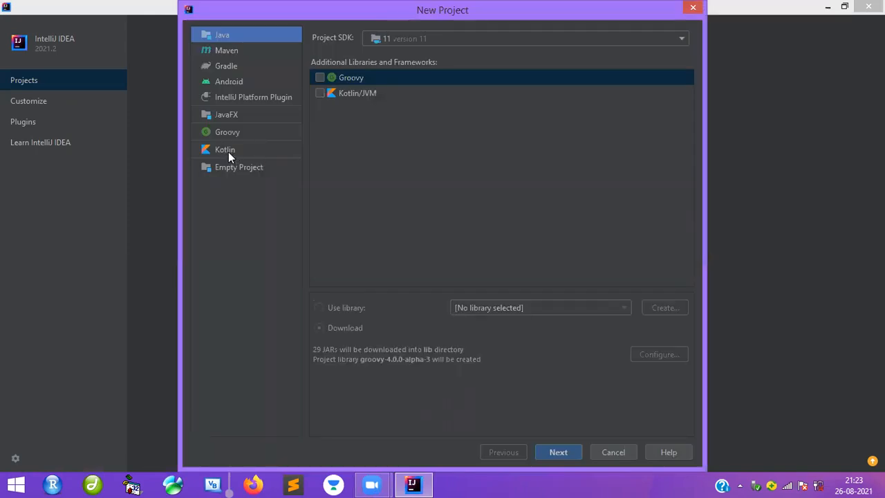
click(228, 151)
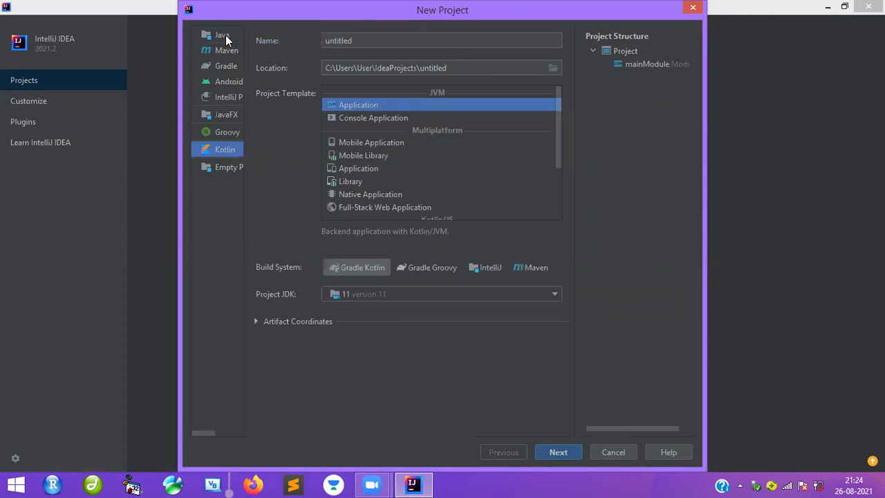
click(225, 36)
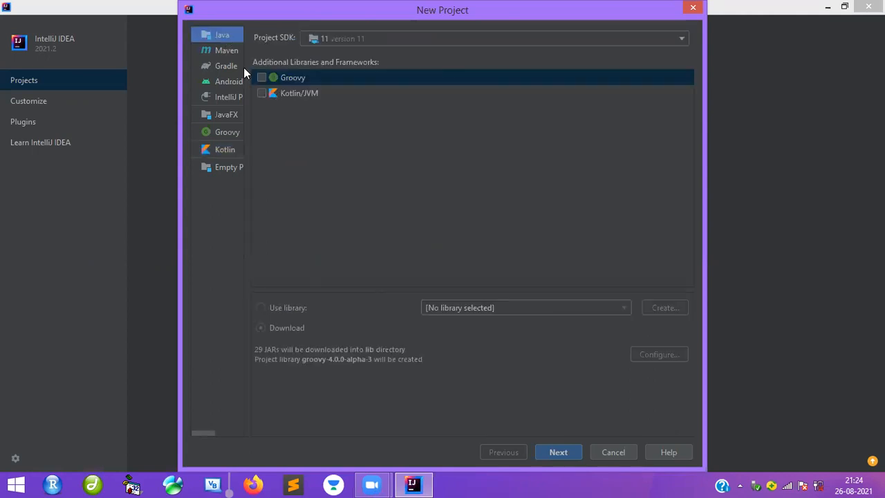
click(221, 149)
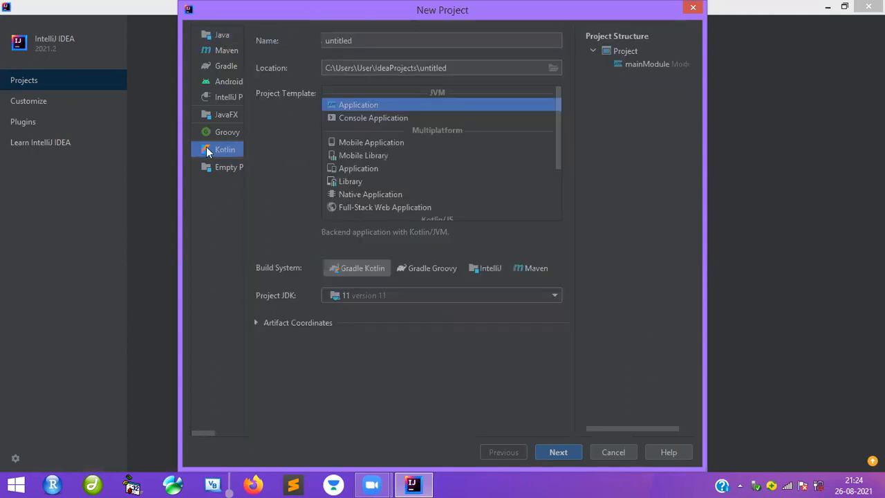
click(221, 36)
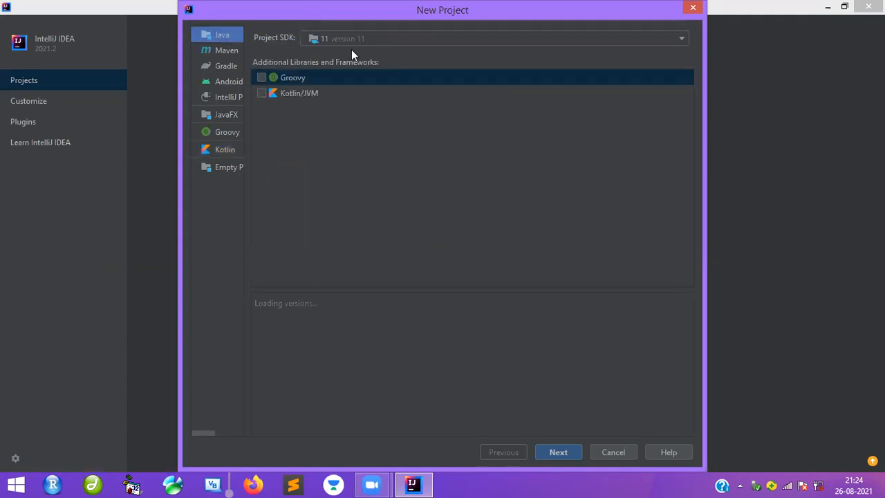
click(559, 40)
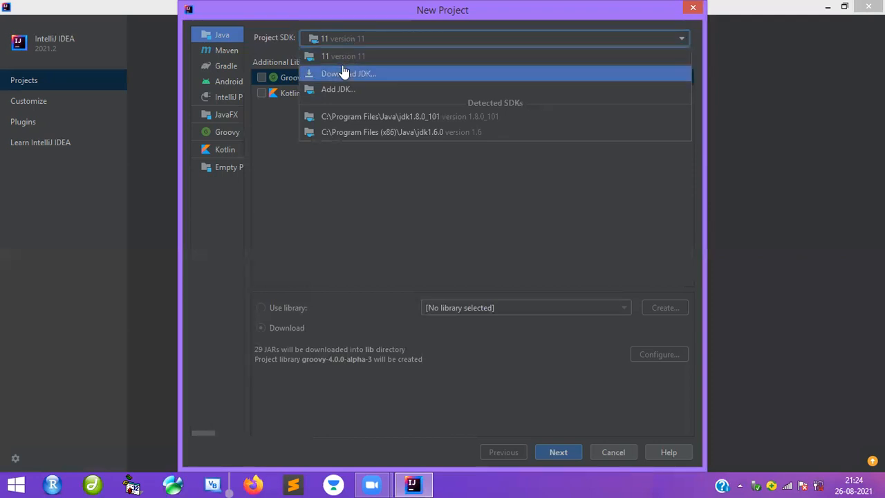
click(346, 57)
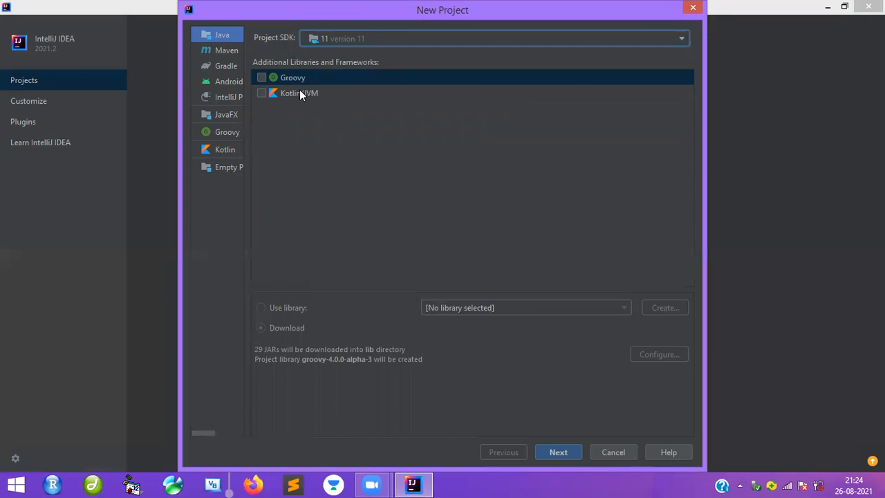
click(557, 450)
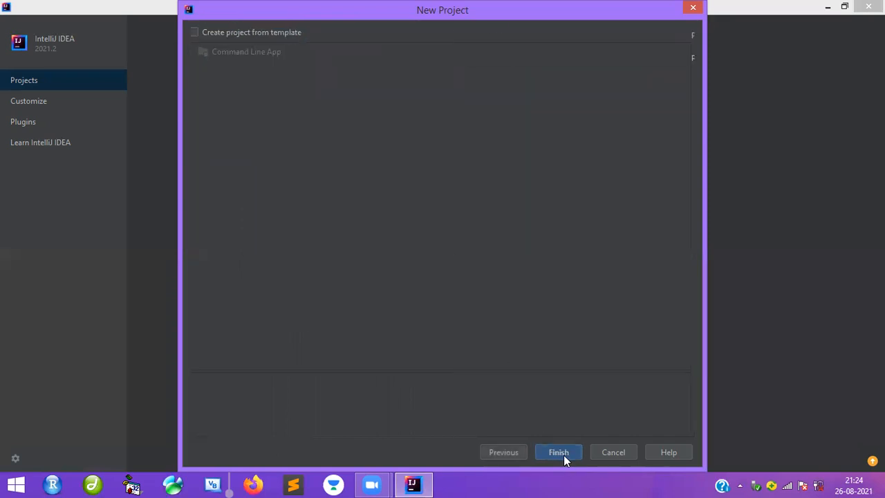
click(563, 455)
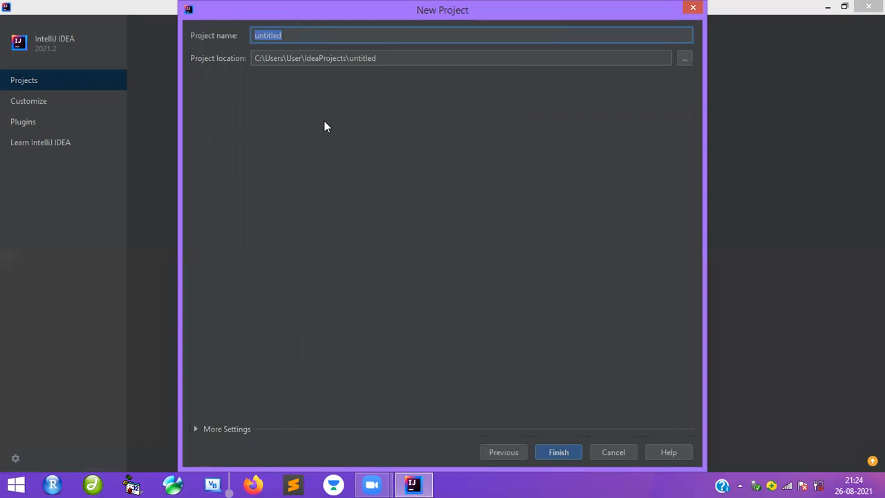
Name the project Demo and set its location to the existing F:\Intellij folder.
text(Demo)
click(686, 59)
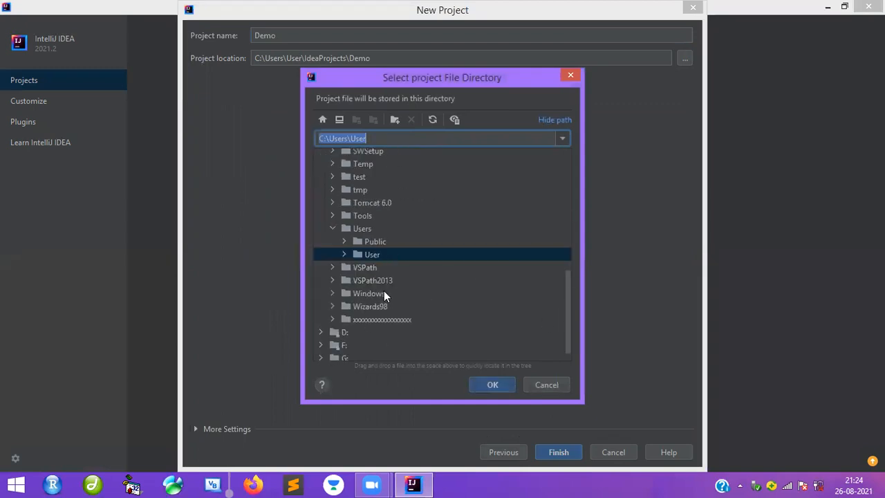
scroll(384, 290, down, 1)
click(320, 327)
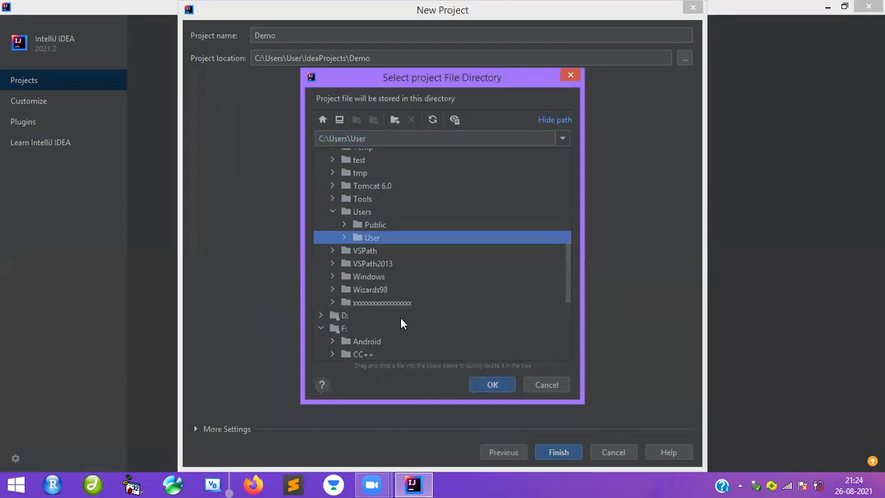
scroll(400, 317, down, 3)
scroll(400, 317, down, 1)
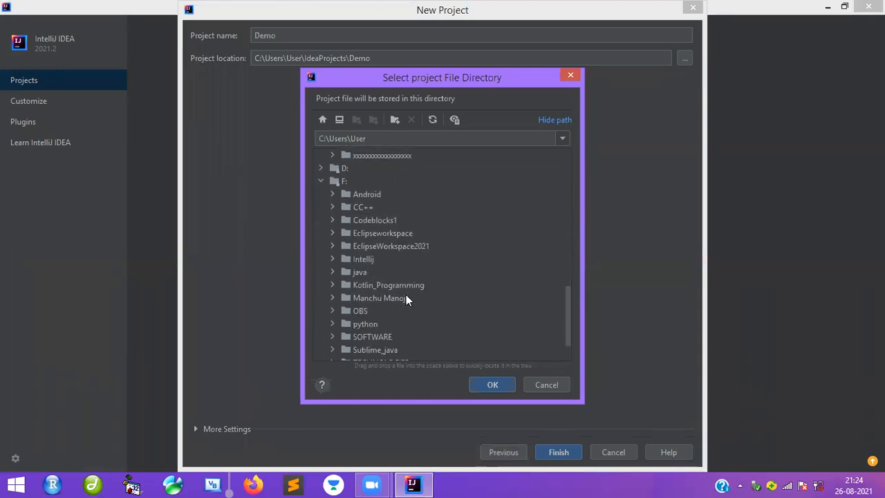
scroll(405, 299, down, 1)
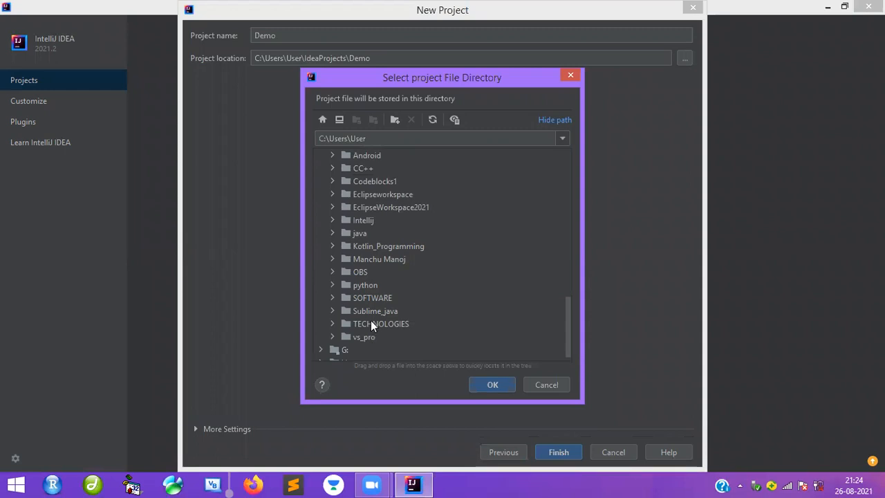
scroll(375, 329, up, 1)
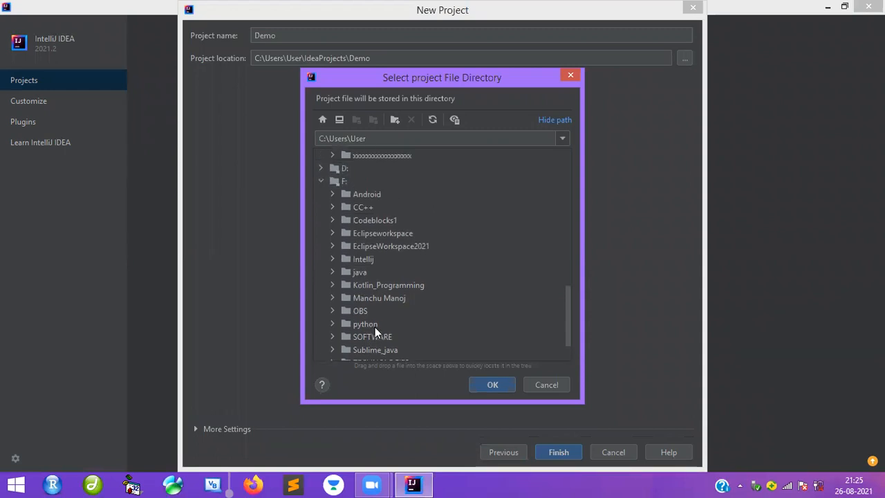
click(357, 259)
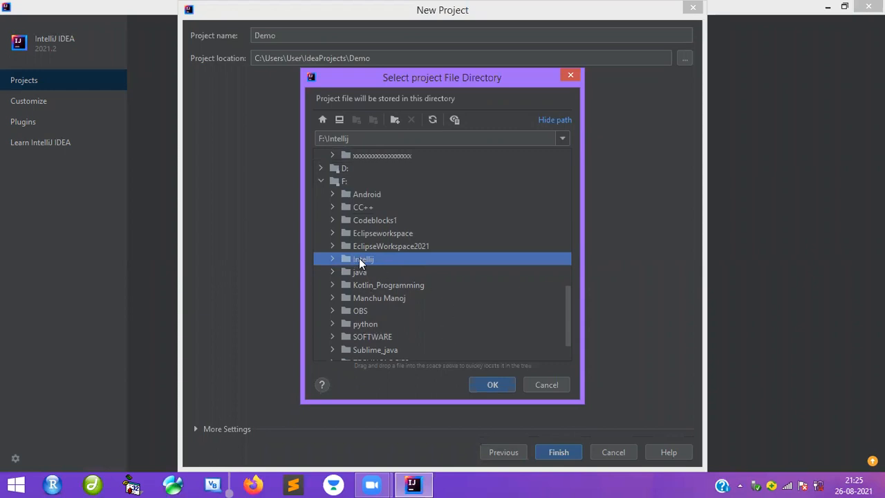
double_click(358, 262)
click(488, 382)
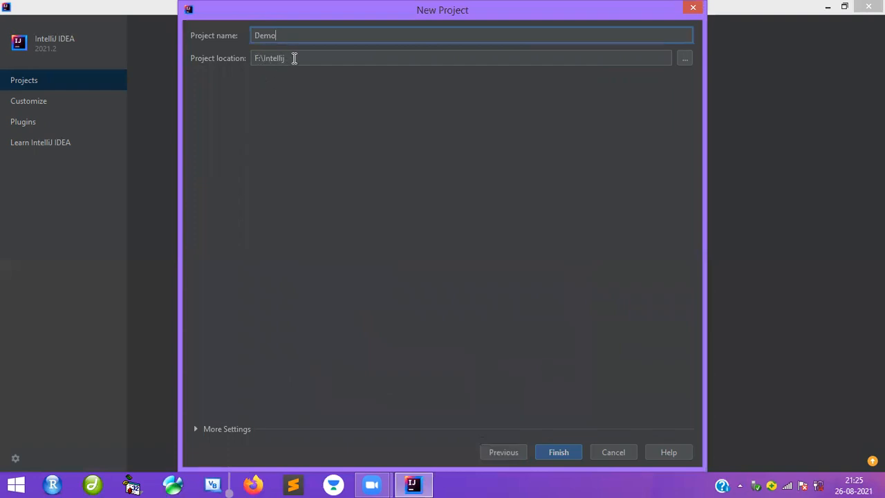
Create the project, overwriting the existing module file, maximize the project window and dismiss the Tip of the Day.
click(558, 453)
click(440, 274)
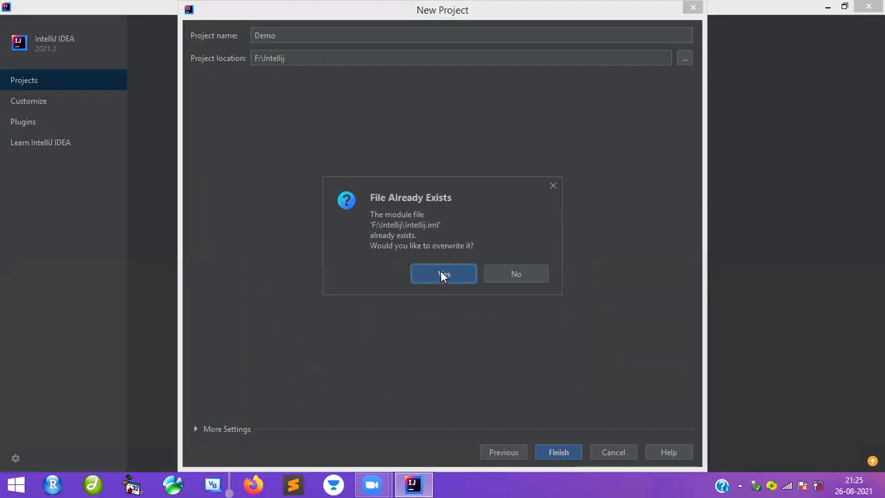
click(447, 275)
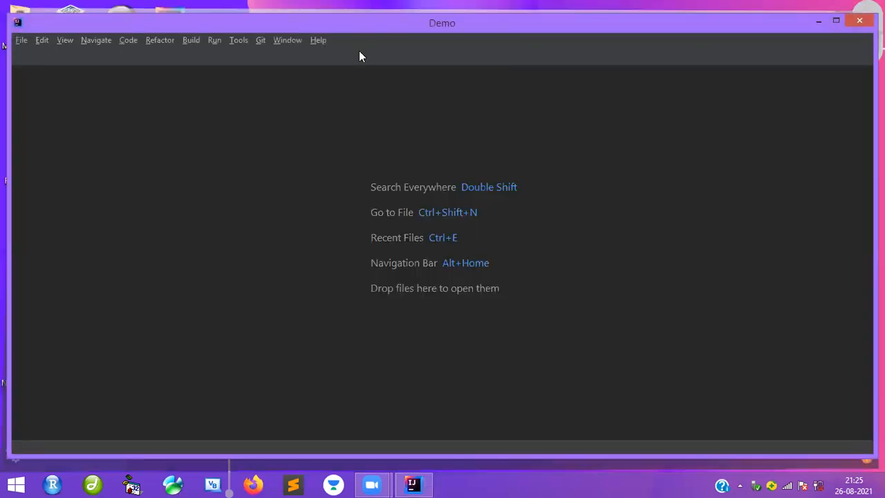
click(838, 21)
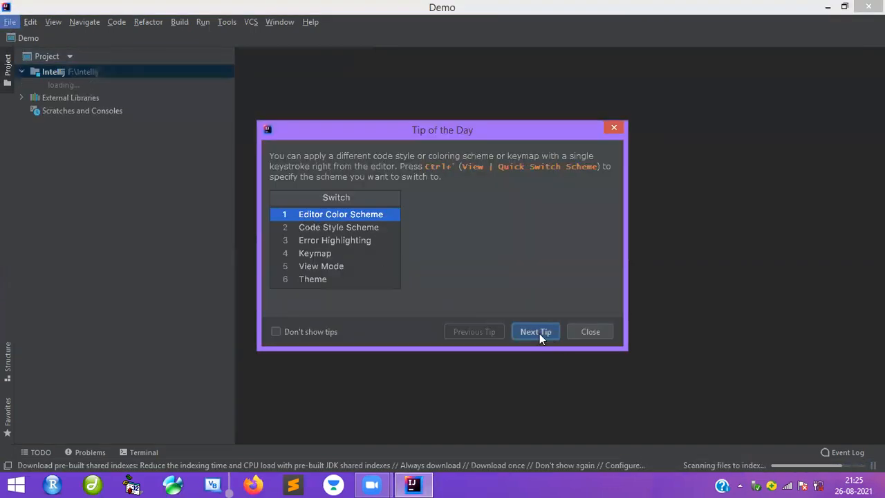
click(598, 332)
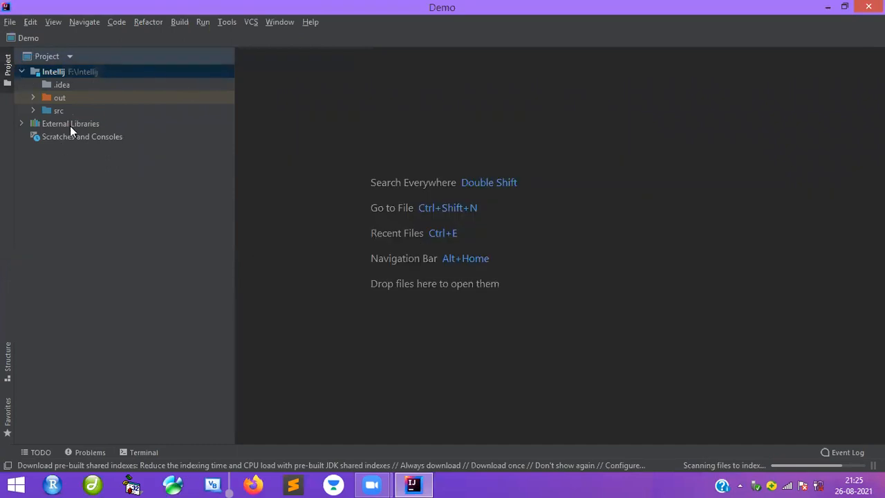
Open the Main class from the com.company package under src and narrow the project tree to widen the editor.
click(32, 109)
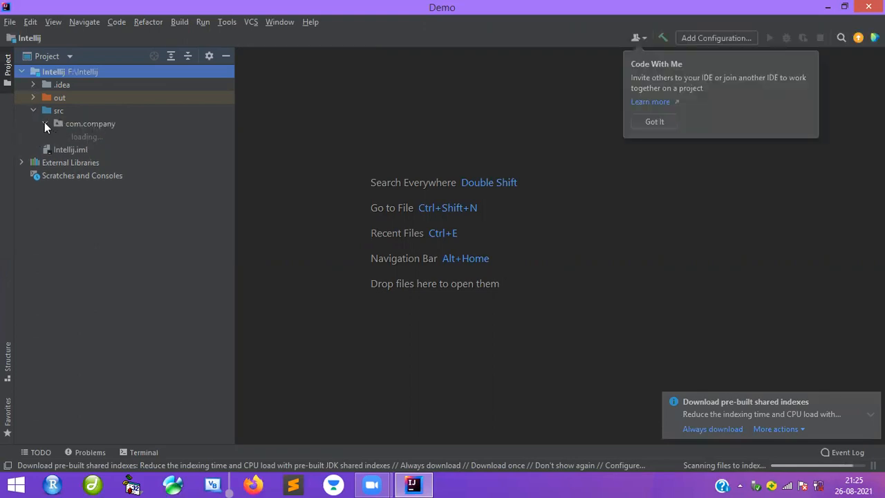
click(85, 136)
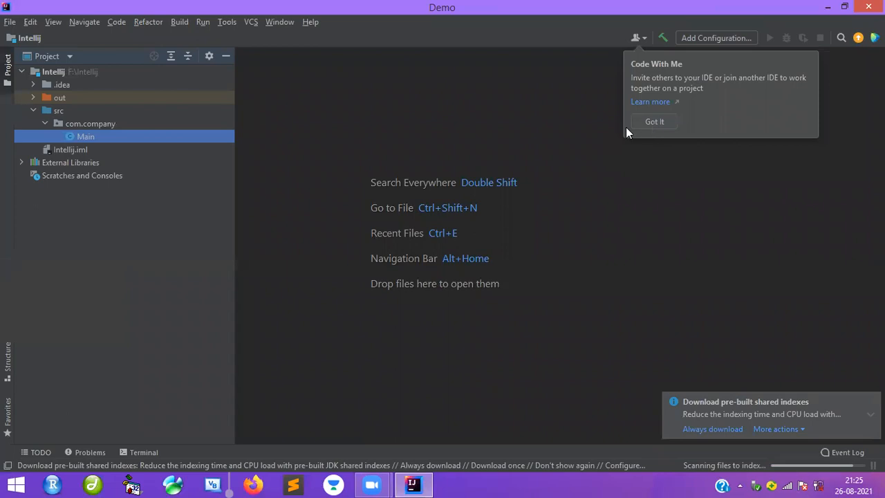
key(Return)
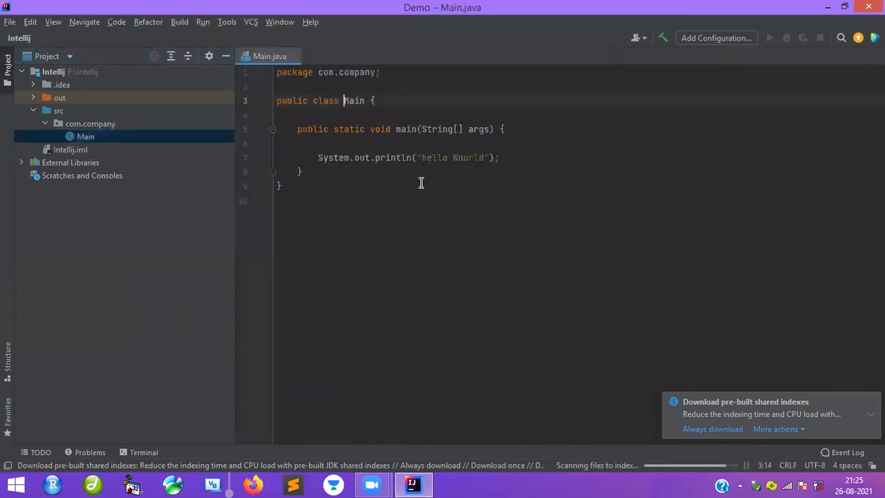
drag(232, 168, 170, 163)
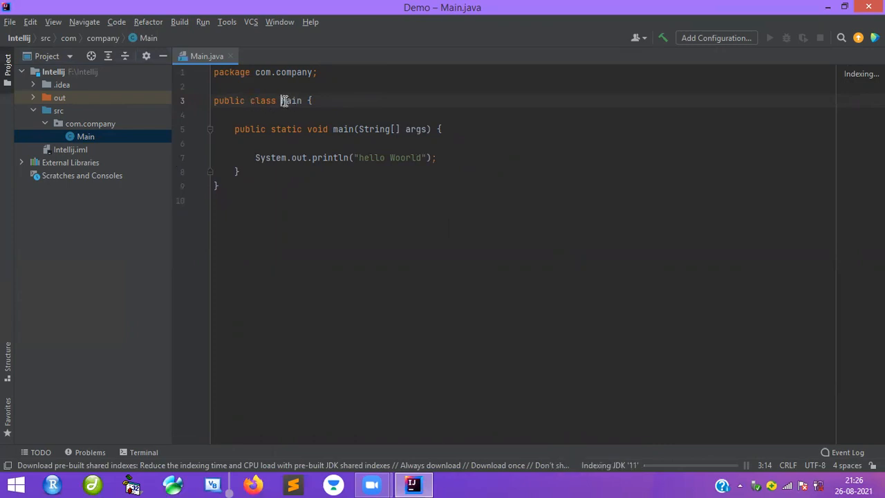
Highlight the class name Main in its declaration on line 3 to examine it.
drag(282, 101, 469, 140)
click(288, 101)
double_click(289, 101)
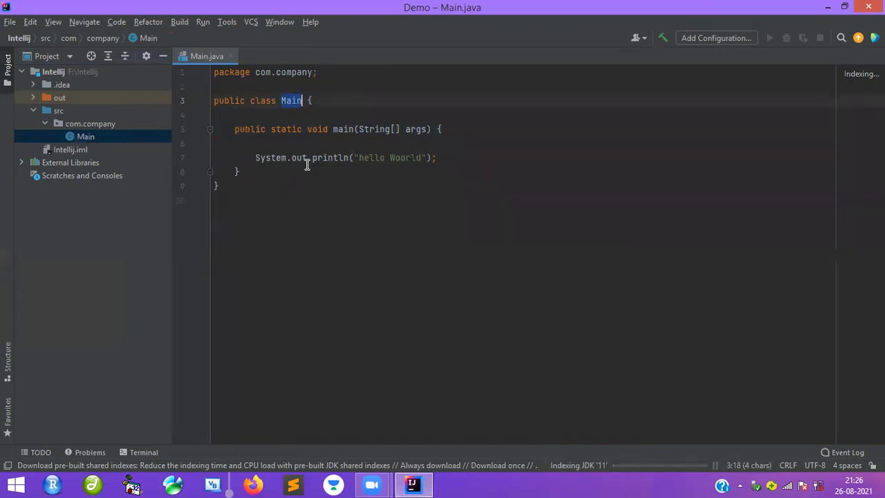
Highlight the method name main in its declaration on line 5 to examine it.
triple_click(344, 129)
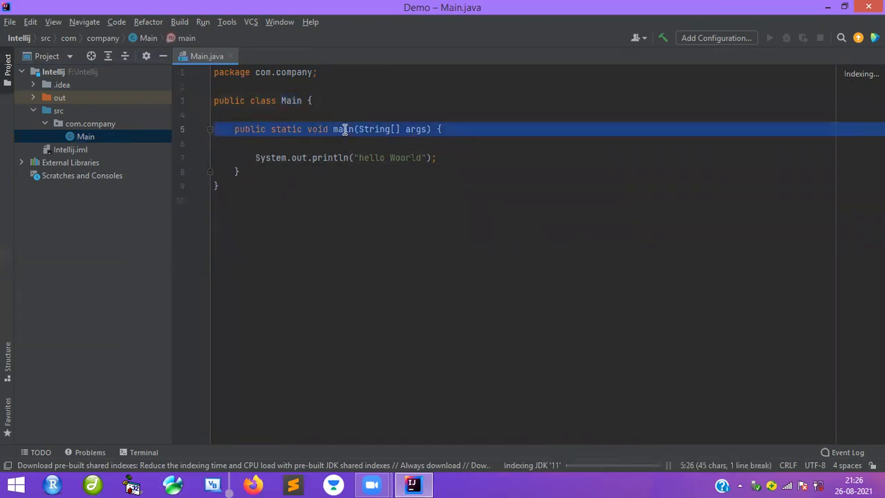
click(344, 130)
double_click(344, 129)
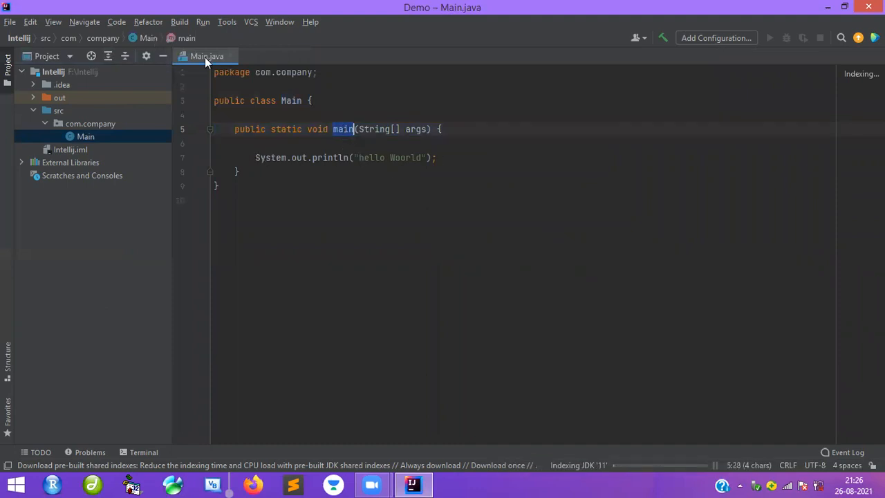
click(469, 108)
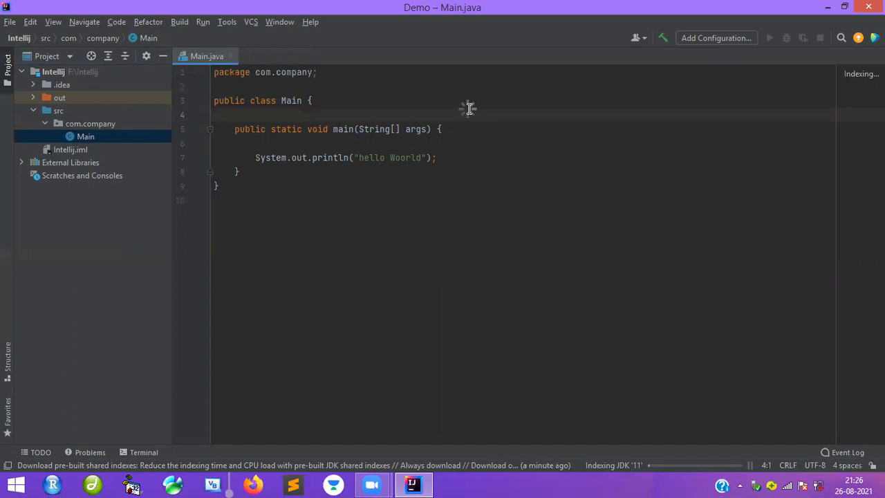
right_click(468, 109)
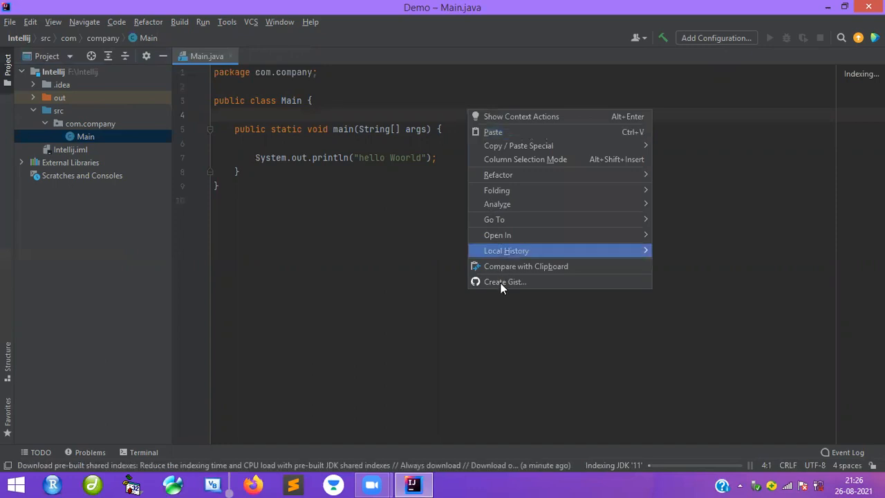
mouse_move(504, 190)
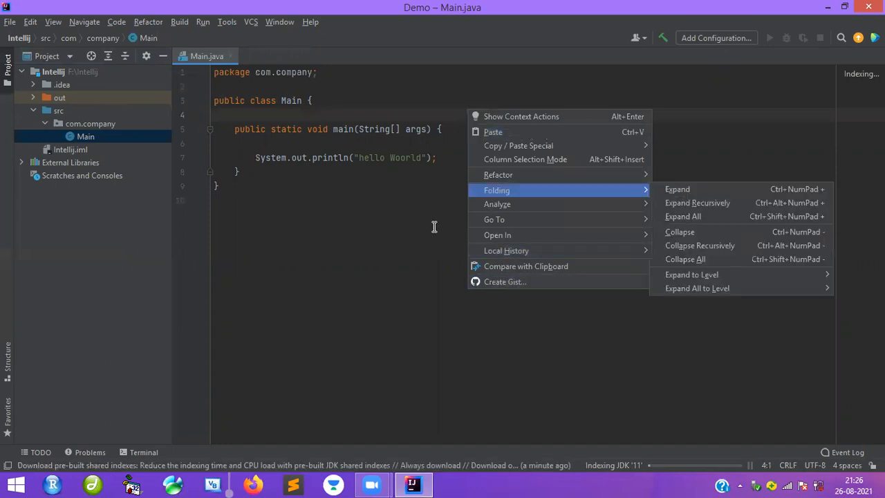
click(436, 223)
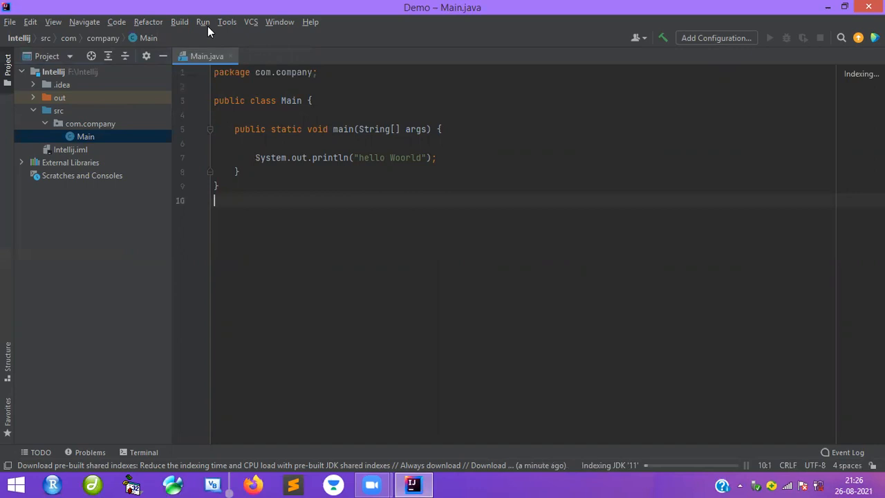
Bring up the choice of run configurations for the project and narrow the project tree slightly.
click(202, 22)
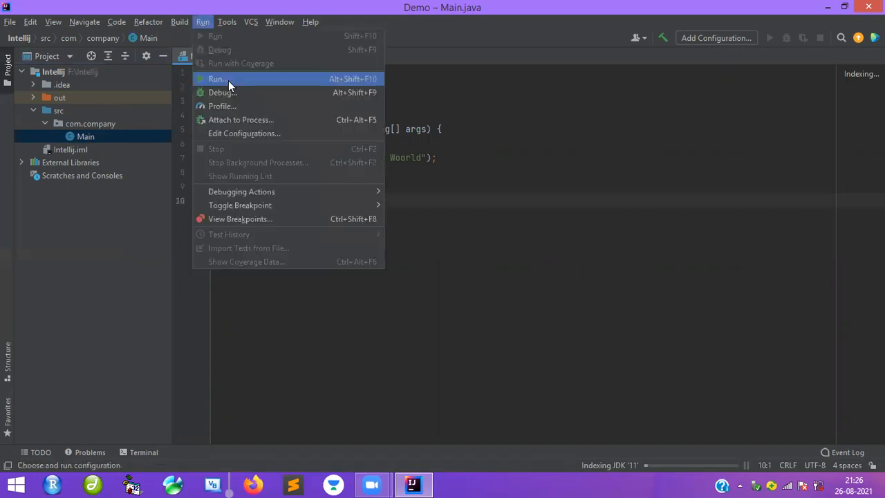
click(306, 81)
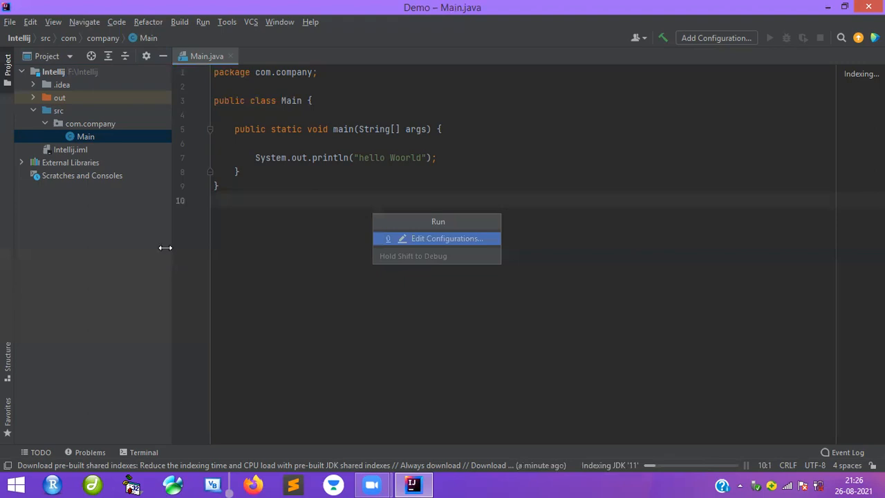
drag(171, 84, 164, 85)
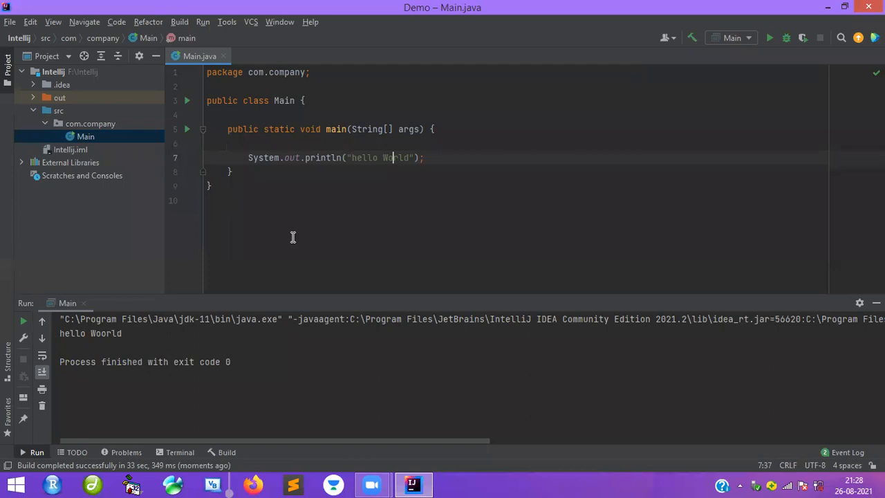
Highlight the printed "hello Woorld" line in the run output to examine it.
key(shift+Home)
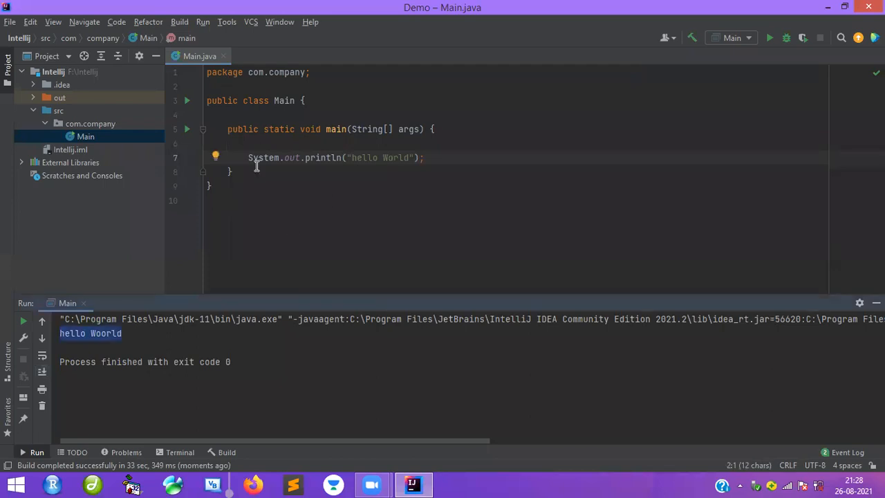